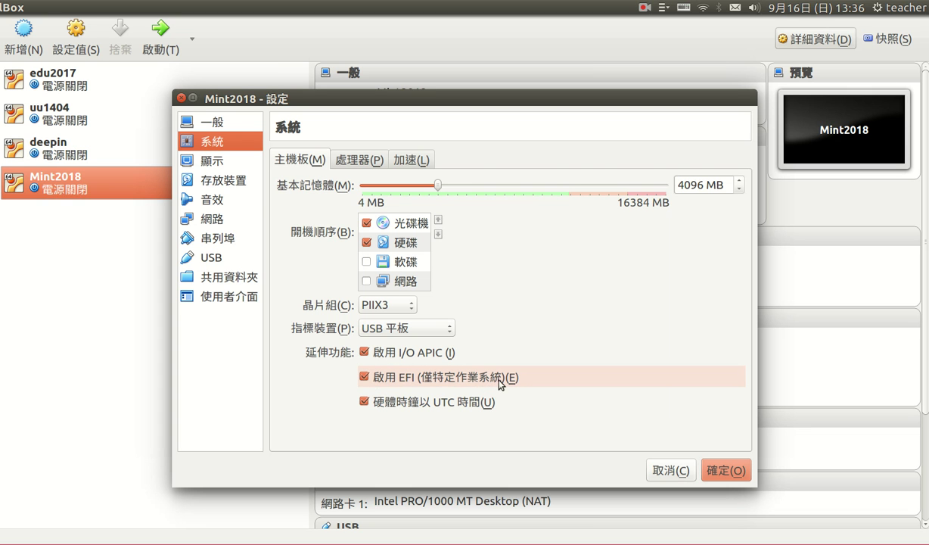
Verify edu2018-mint-1070916.iso is attached under Controller: IDE and save Mint2018's settings.
left_click(218, 179)
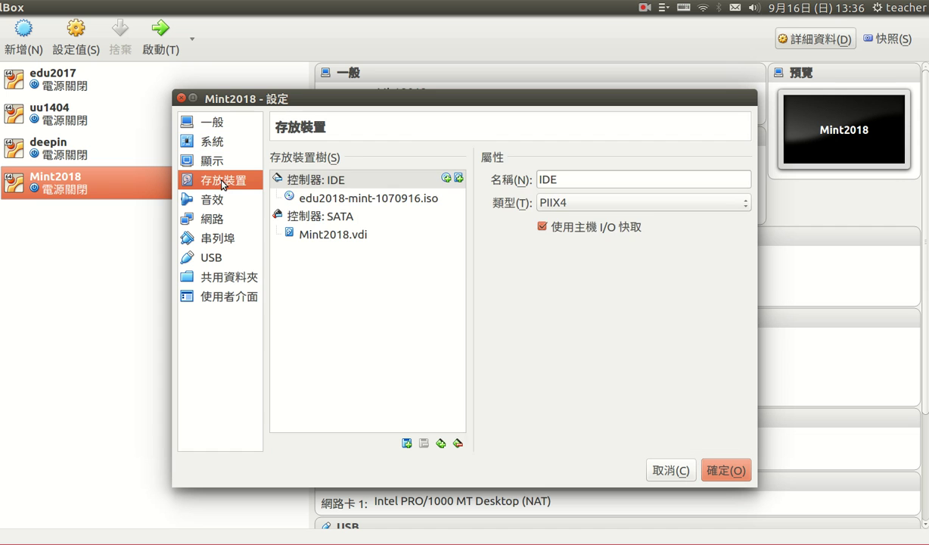
left_click(386, 199)
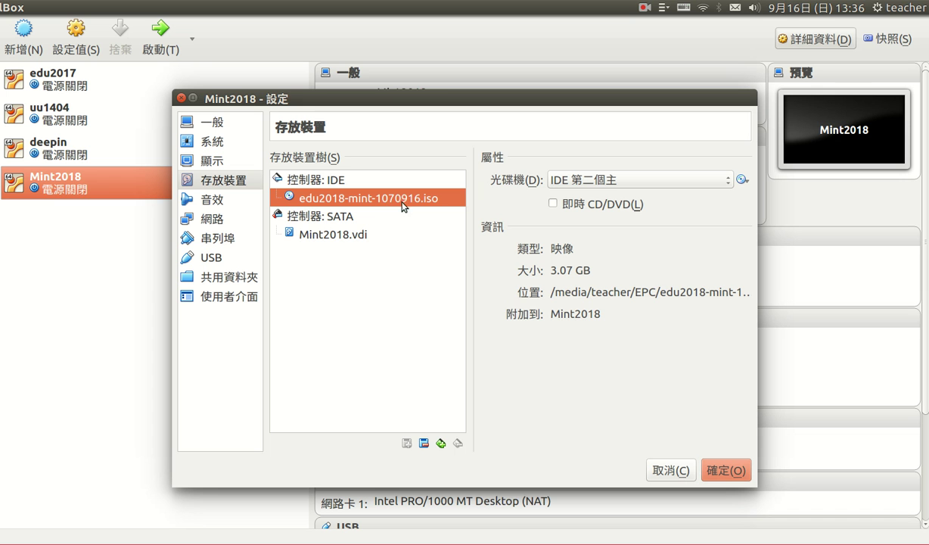
left_click(737, 470)
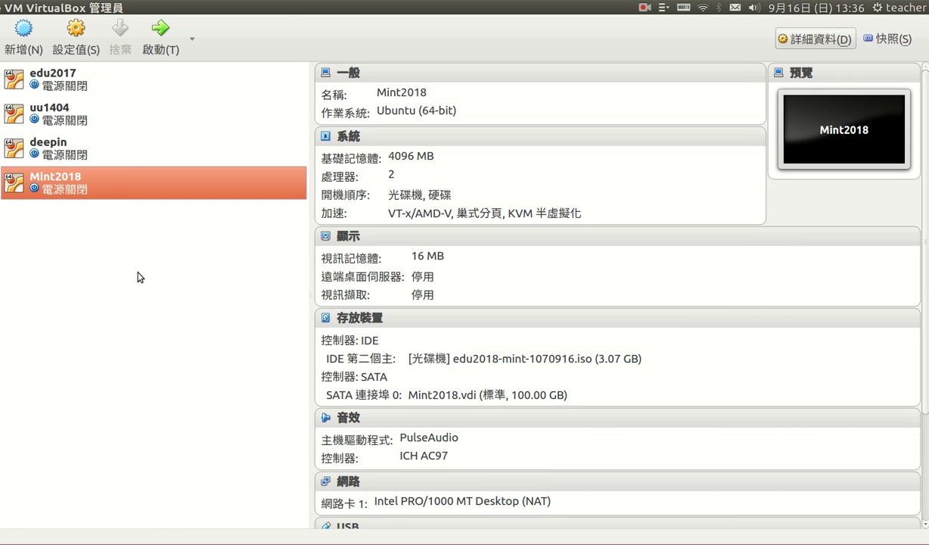
Start Mint2018 in a maximized window and boot the 'Start EDU2018 Mint Live CD' entry.
left_click(160, 30)
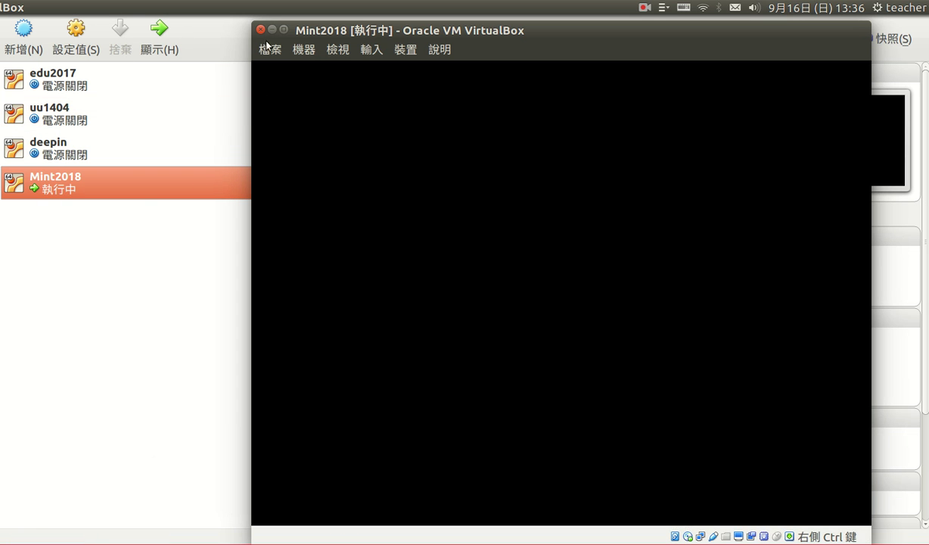
left_click(284, 30)
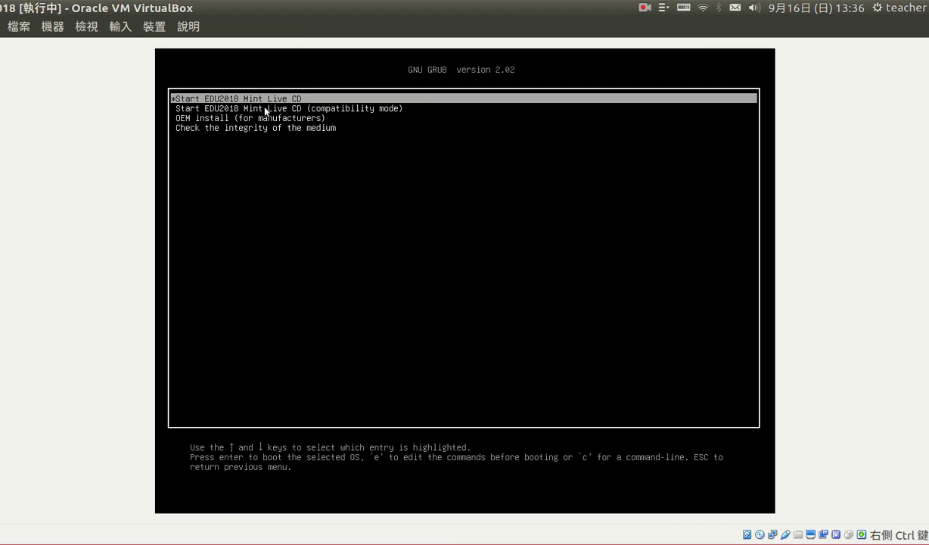
key("Return")
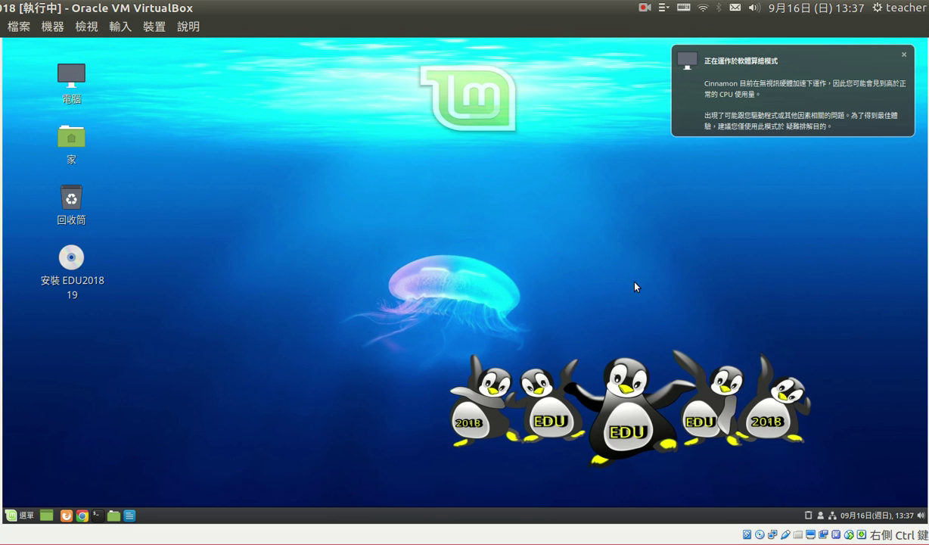
Launch the EDU2018 installer and choose 中文(繁體) as the installation language.
left_click(80, 262)
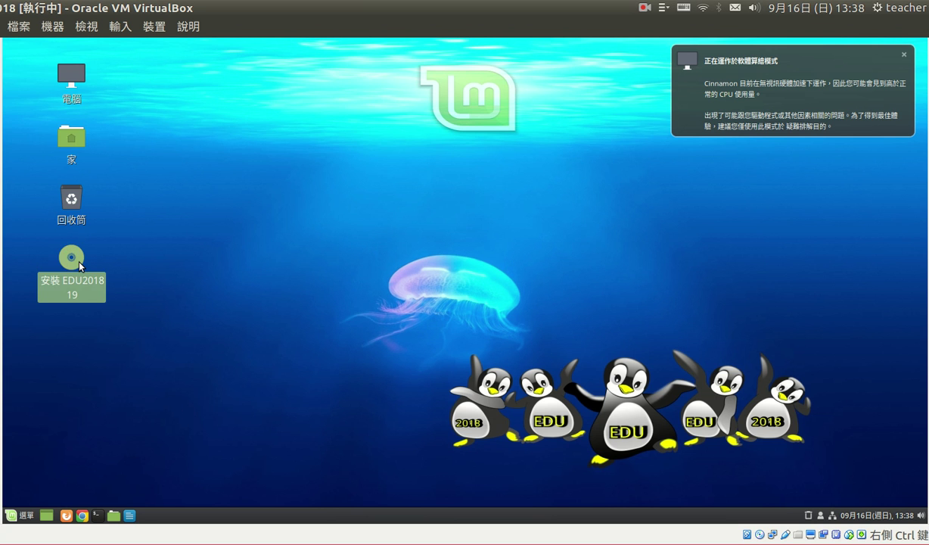
left_click(196, 244)
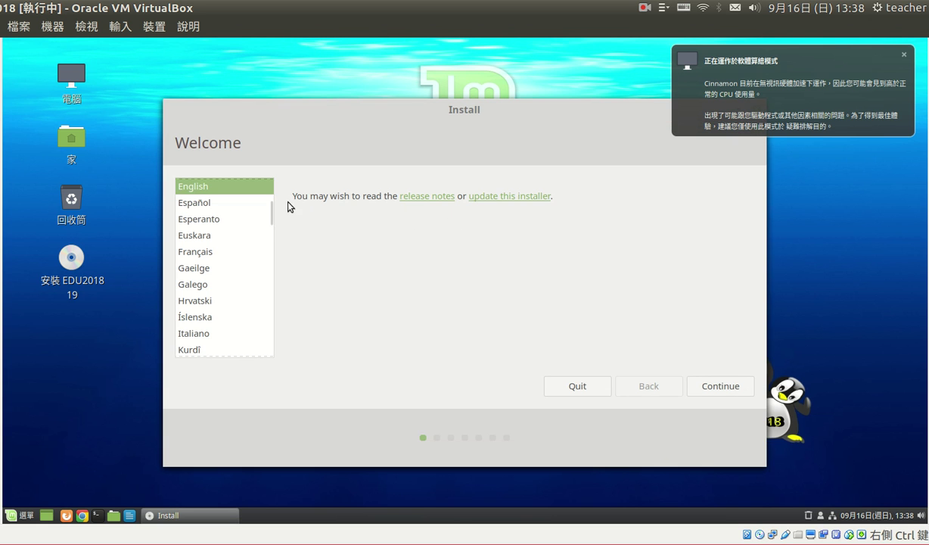
left_click_drag(269, 213, 275, 364)
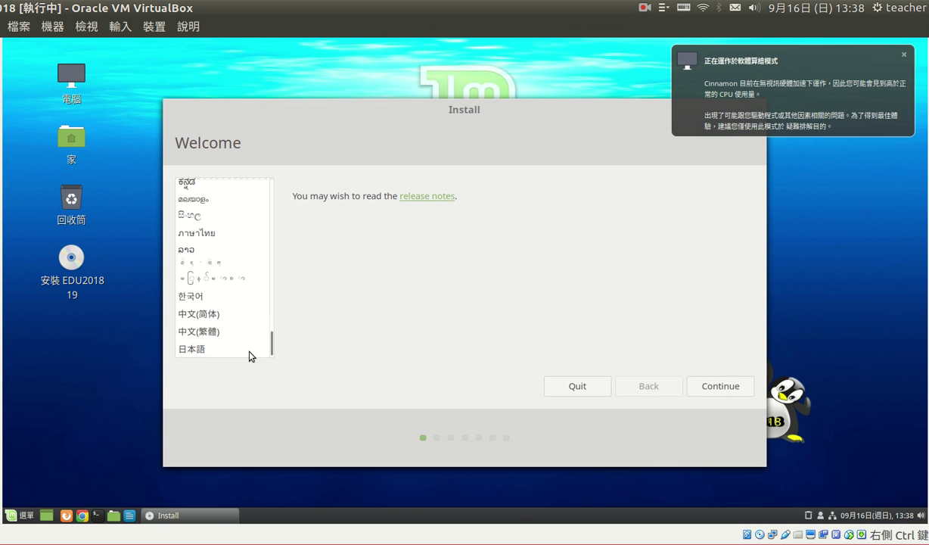
left_click(249, 332)
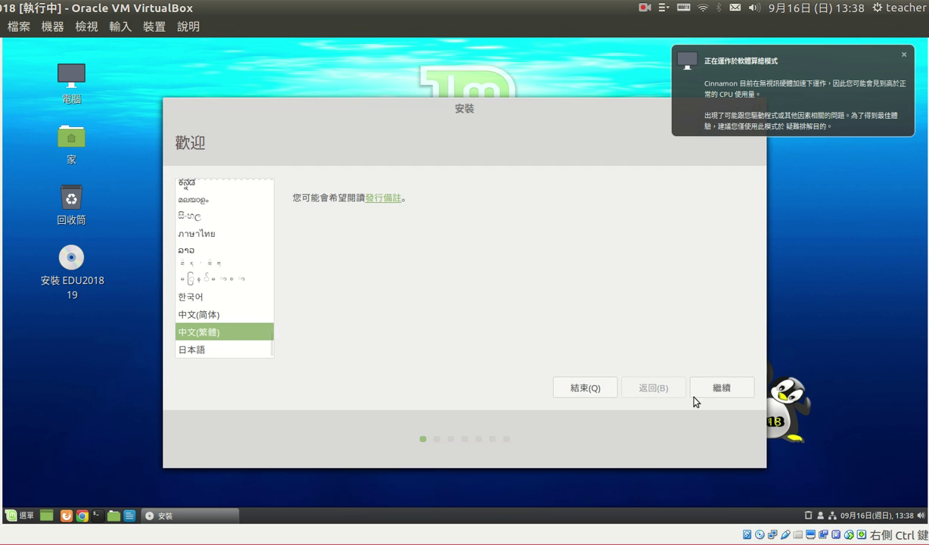
left_click(711, 386)
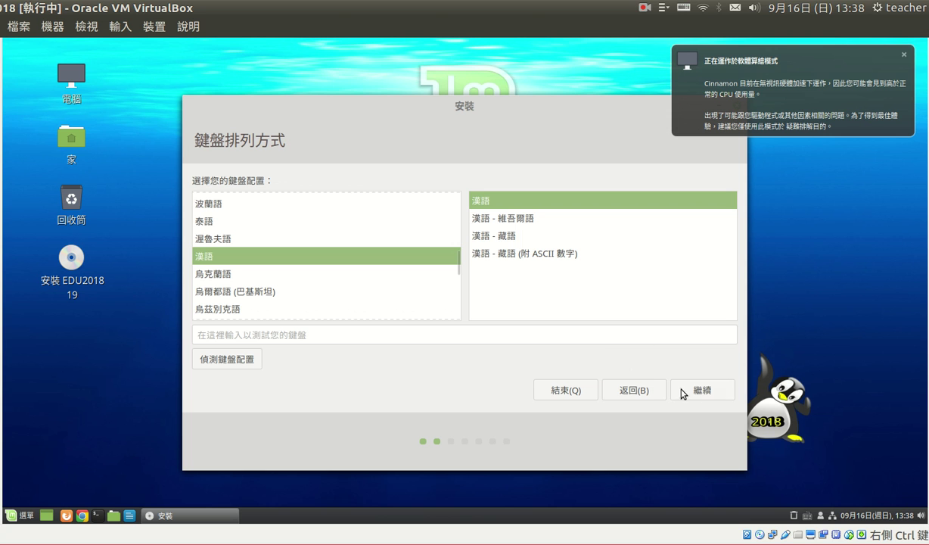
Accept the 漢語 keyboard, switch off wired networking, and include third-party software.
left_click(694, 388)
left_click(833, 520)
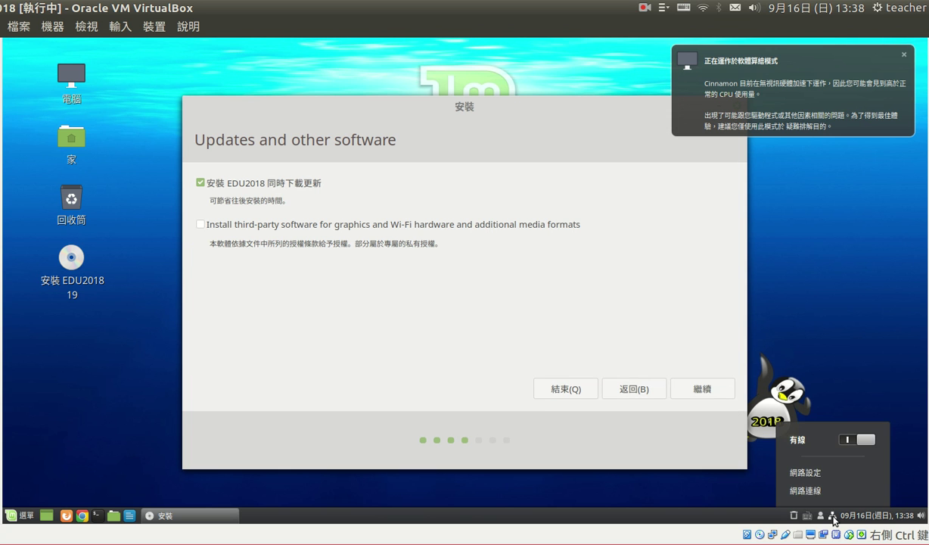
left_click(845, 439)
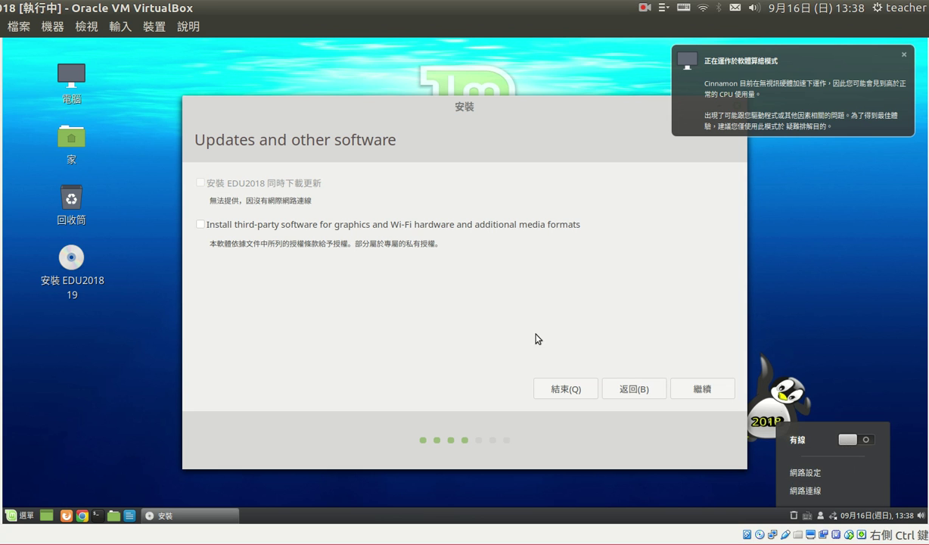
left_click(225, 215)
left_click(199, 224)
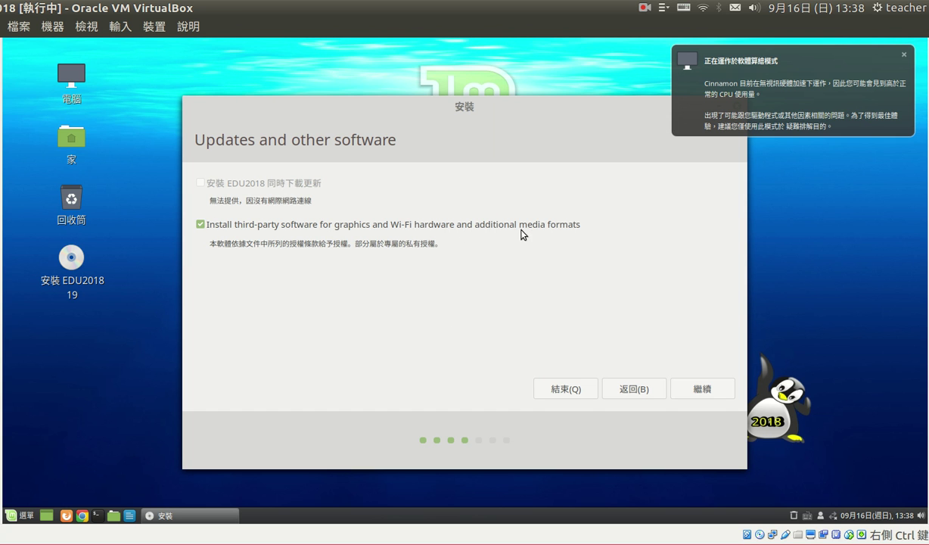
left_click(696, 388)
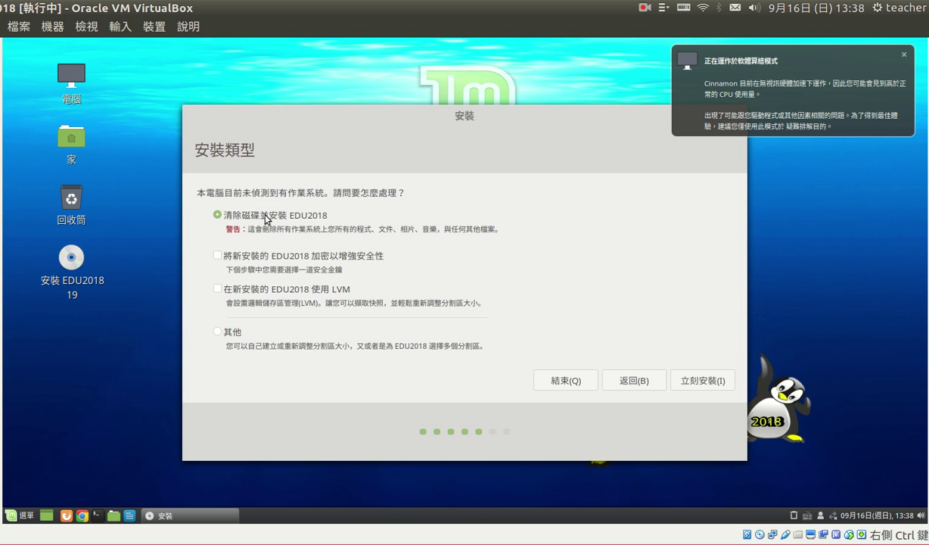
Erase the disk to install EDU2018, confirm the partition write, and keep the Taipei time zone.
left_click(697, 381)
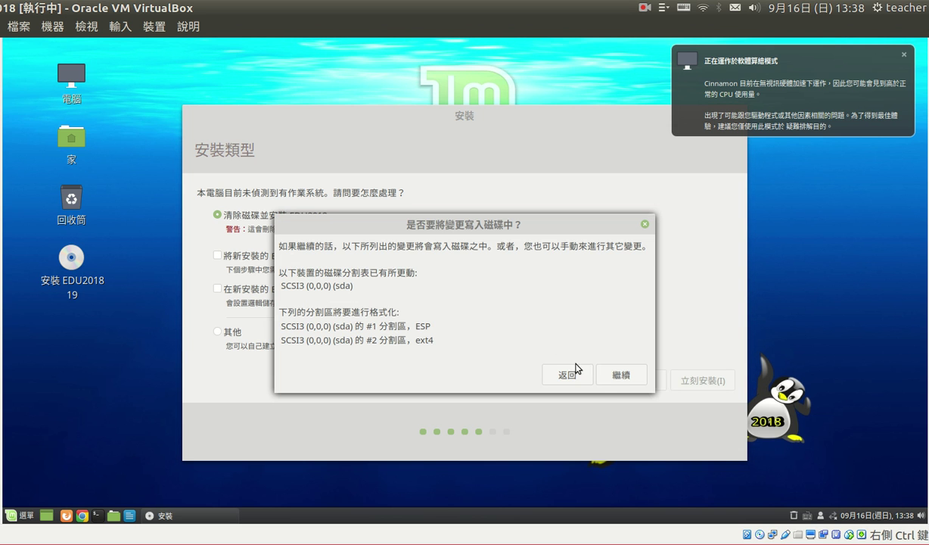
left_click(602, 379)
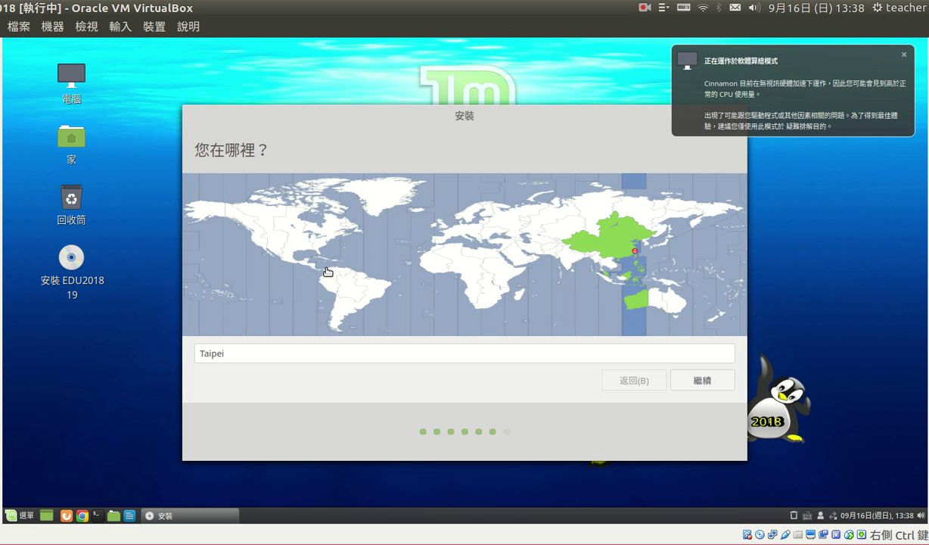
left_click(673, 378)
Enter 'teacher' as the new account's name.
type("tach")
key("BackSpace")
key("BackSpace")
key("BackSpace")
key("BackSpace")
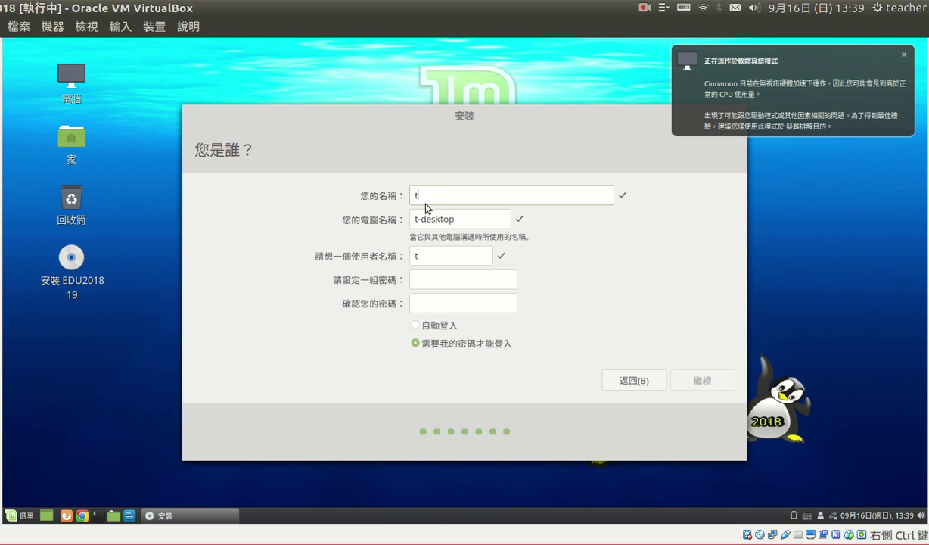
type("tec")
key("BackSpace")
type("acher")
key("Tab")
key("Tab")
key("Tab")
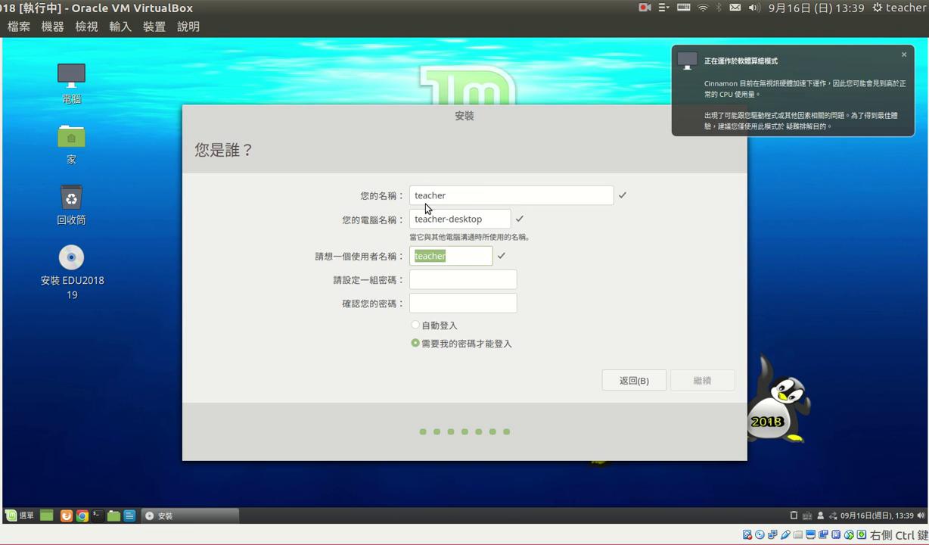
Set and confirm the account password, enable 自動登入, and continue to file copying.
type("12345")
key("BackSpace")
key("BackSpace")
key("BackSpace")
key("BackSpace")
key("BackSpace")
type("1234")
key("Tab")
type("1234")
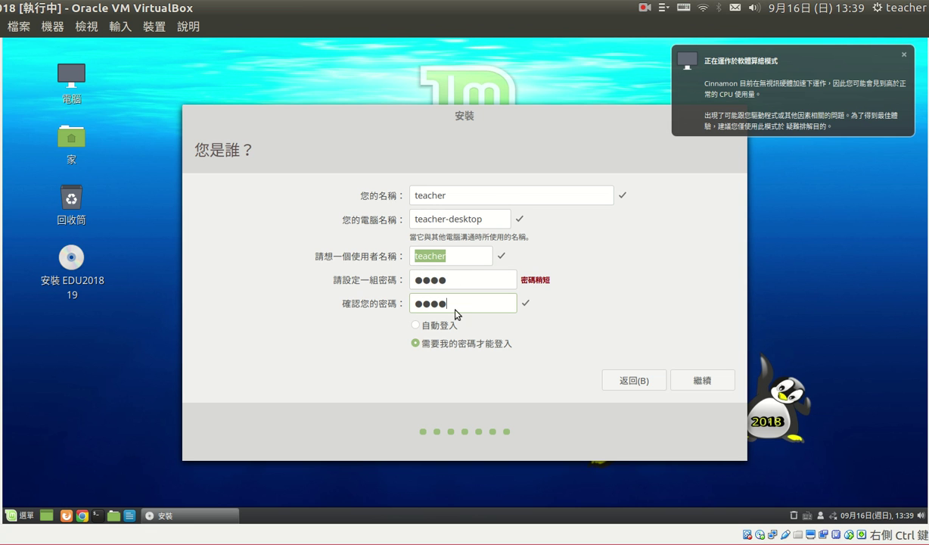
left_click(414, 325)
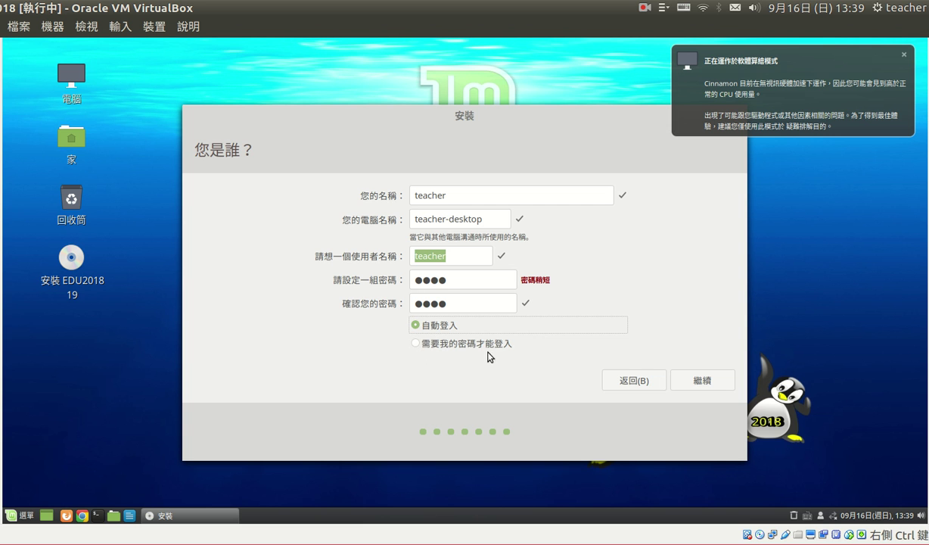
left_click(699, 380)
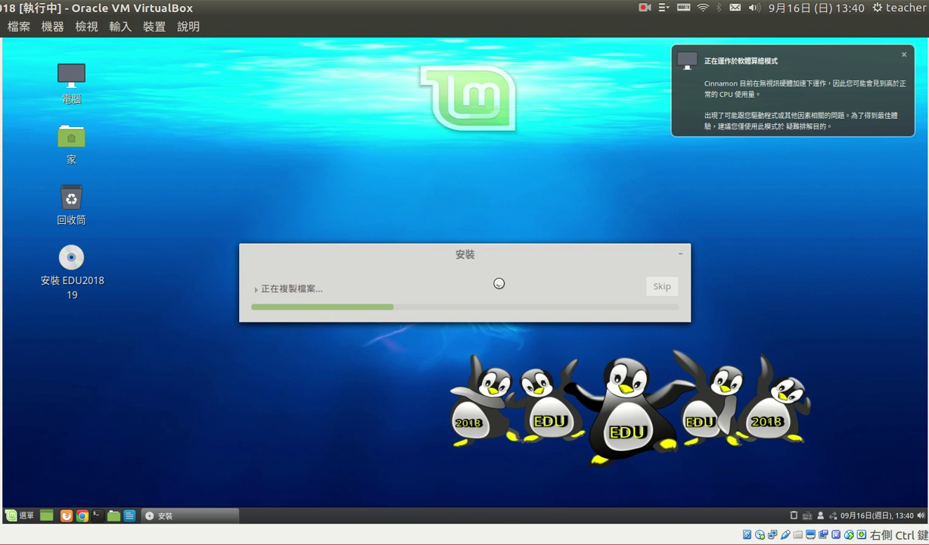
Toggle the detailed installation log open and closed beneath the 正在複製檔案... status.
left_click(499, 284)
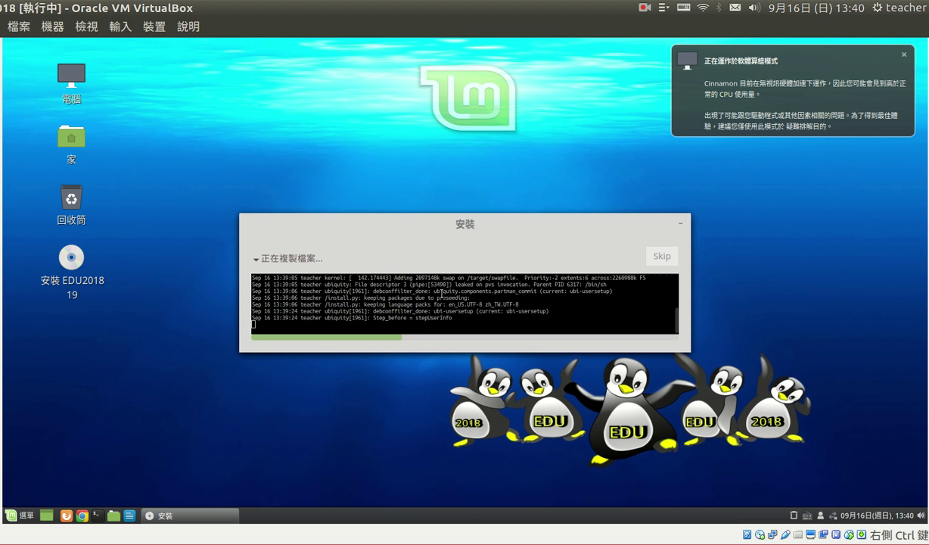
left_click(279, 254)
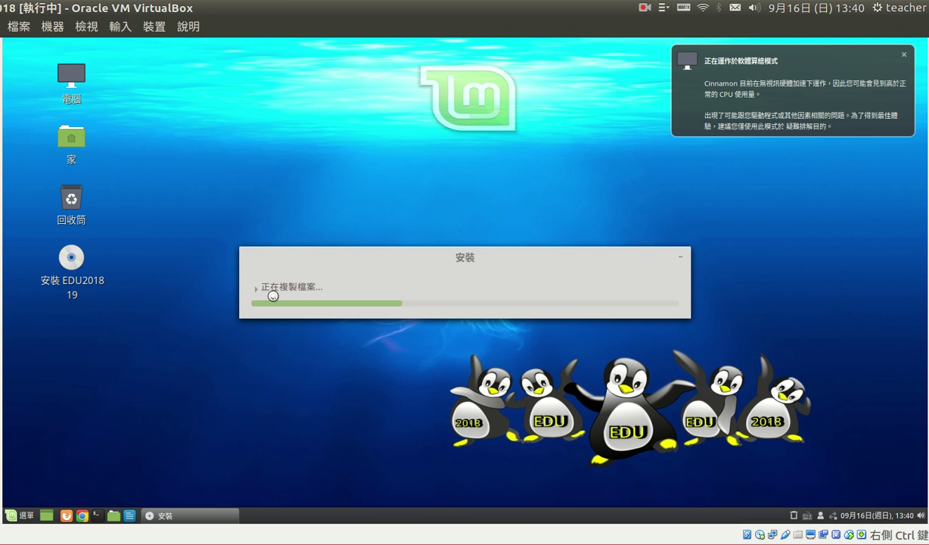
left_click(278, 288)
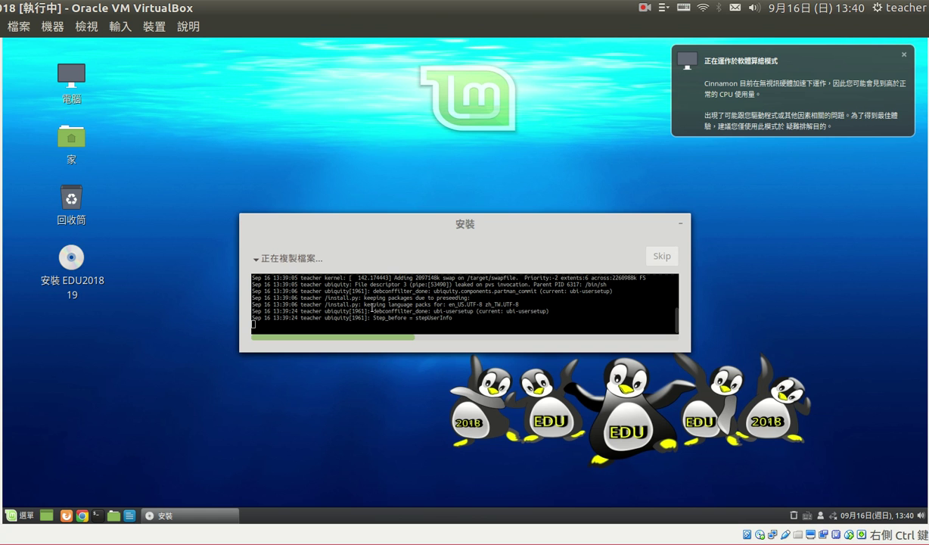
left_click(257, 261)
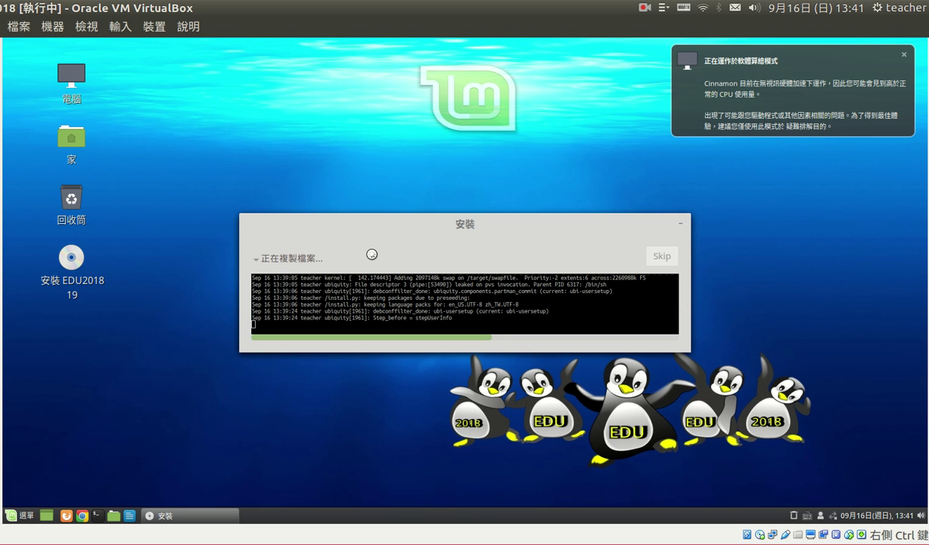
Collapse the installation log and open the Cinnamon application menu with the Super key.
left_click(256, 258)
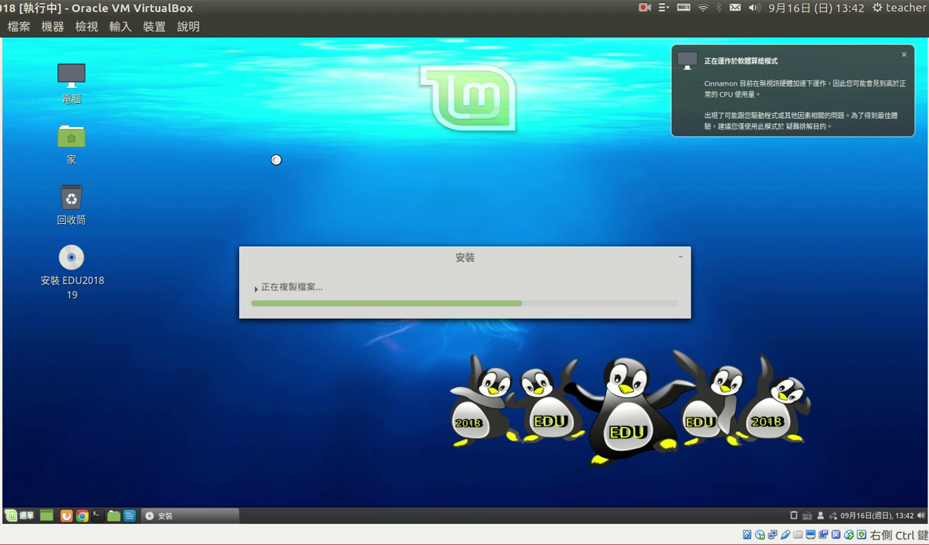
key("super")
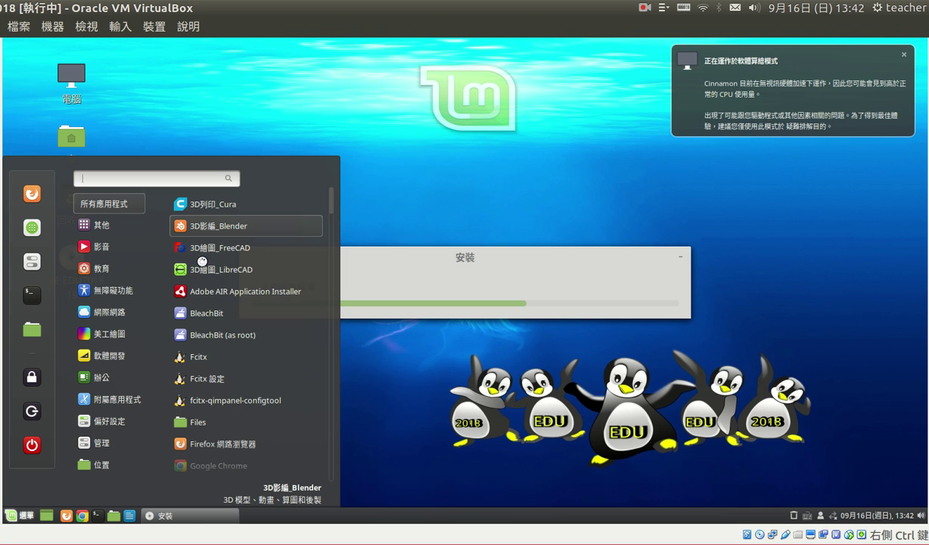
Browse the 教育, 影音, 其他 and 美工繪圖 app categories in the Mint menu.
mouse_move(91, 268)
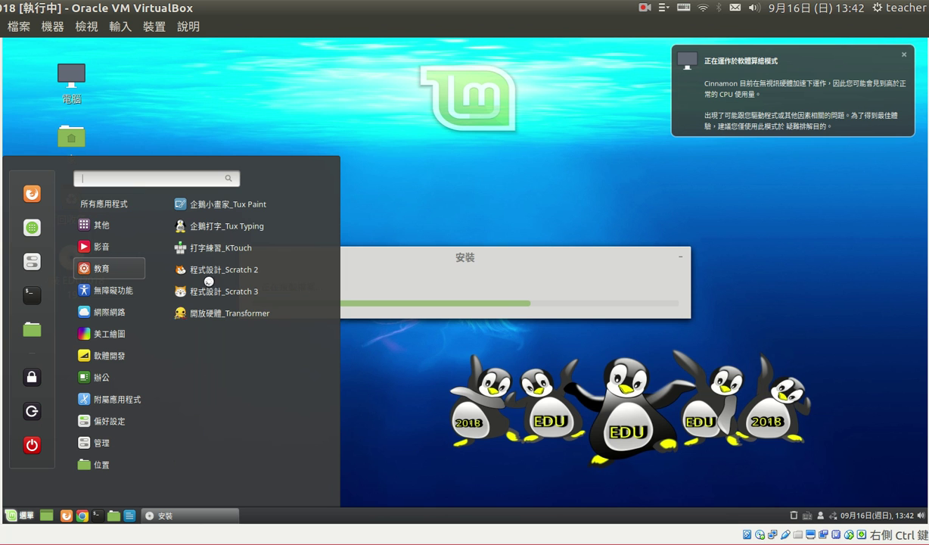
mouse_move(108, 246)
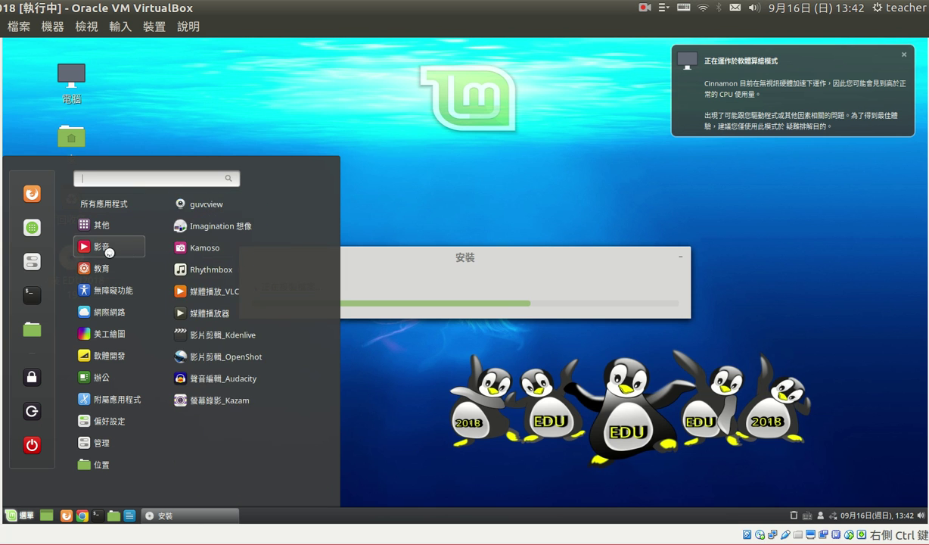
mouse_move(105, 223)
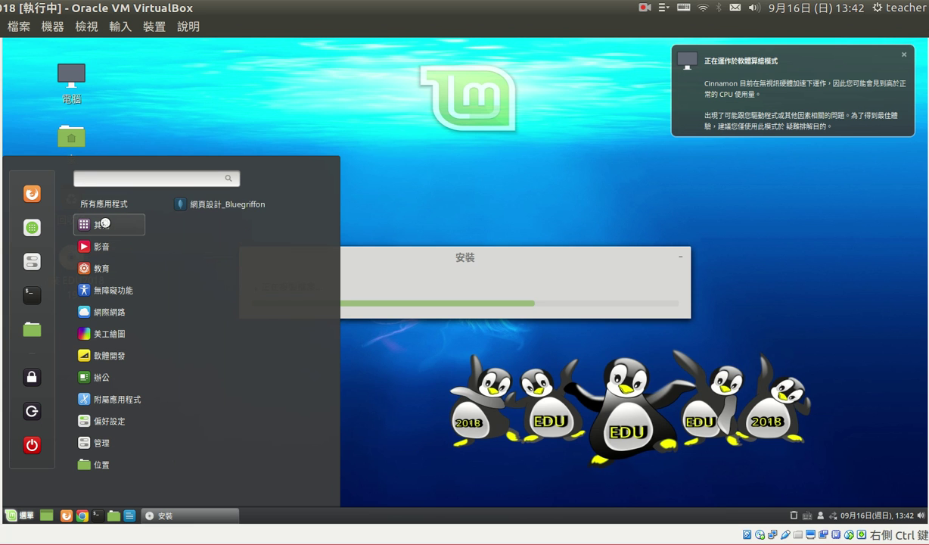
mouse_move(100, 323)
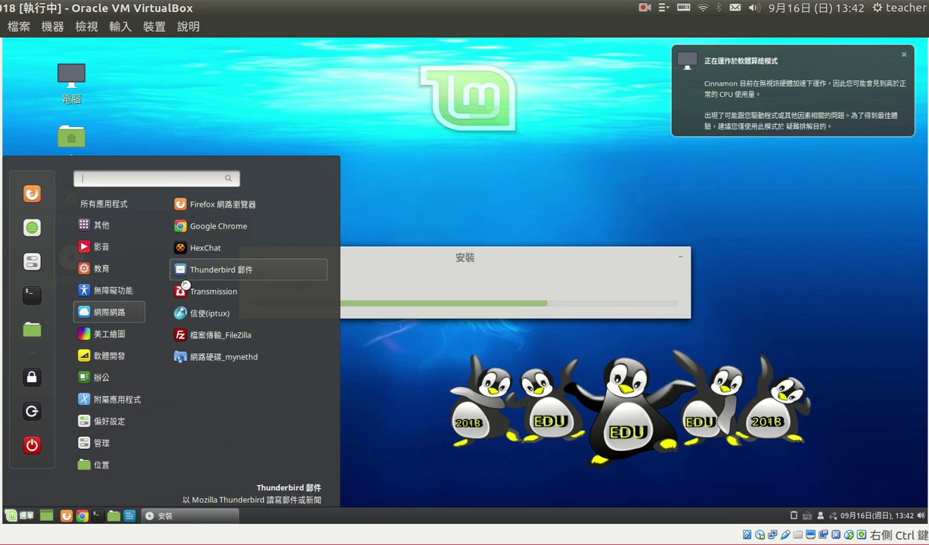
mouse_move(130, 331)
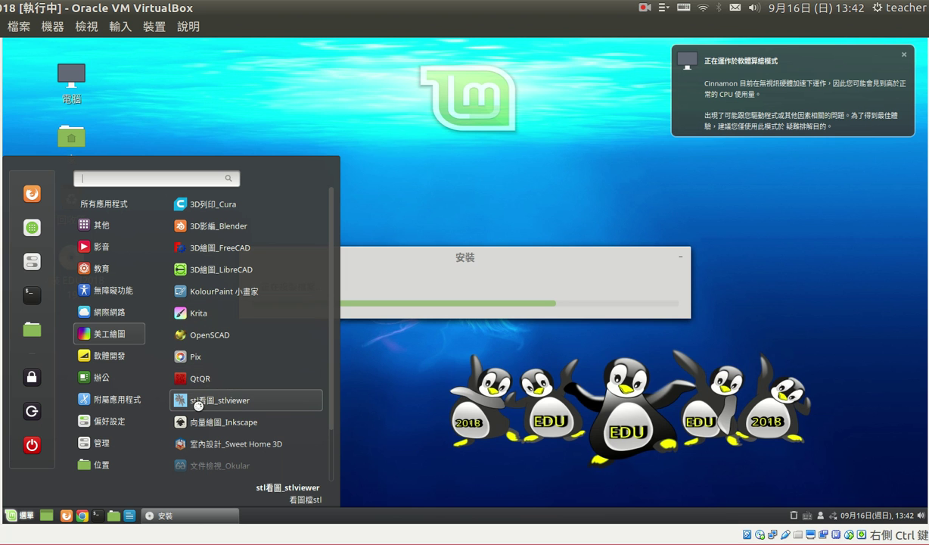
Move down the Mint menu's categories to the Administration list.
scroll(201, 439, "down", 2)
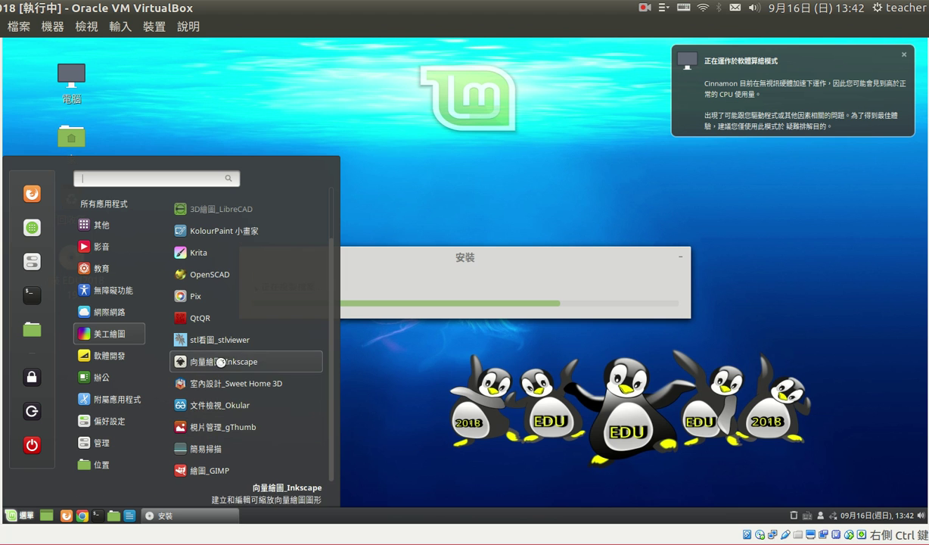
mouse_move(112, 357)
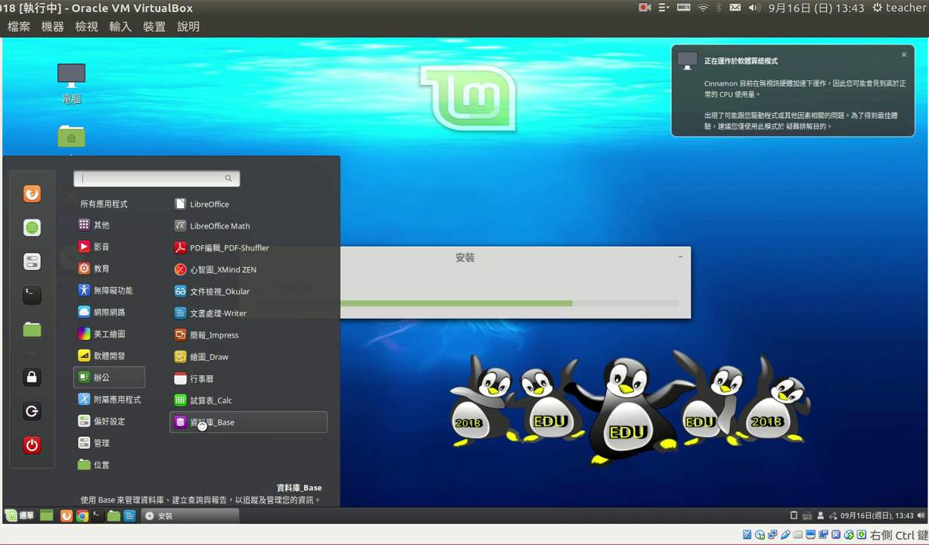
mouse_move(114, 398)
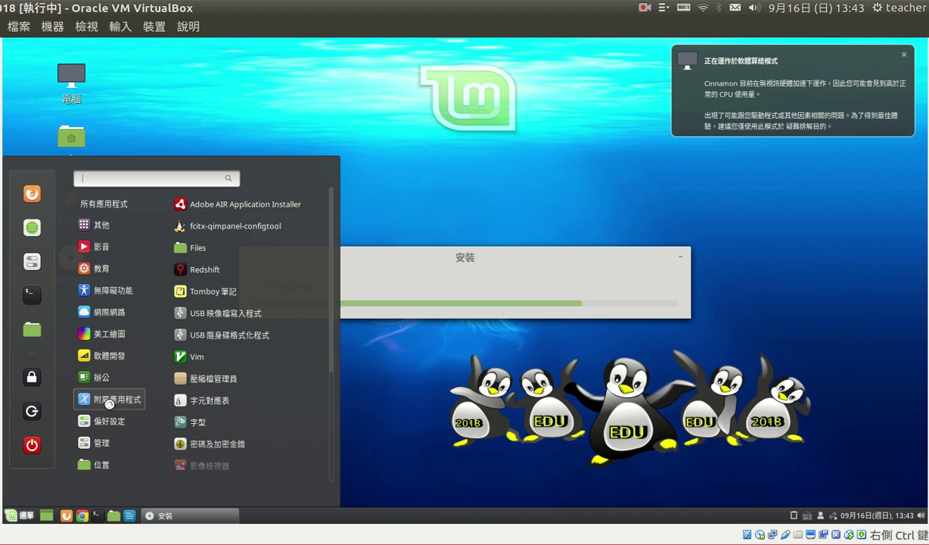
mouse_move(112, 442)
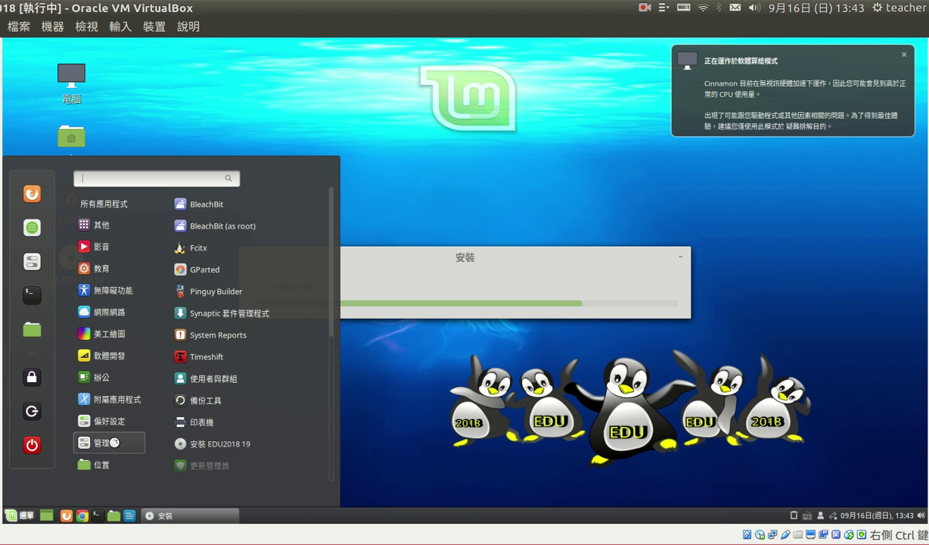
Scroll through Administration apps like BleachBit, GParted, Synaptic and Timeshift, then close the menu.
scroll(236, 378, "down", 3)
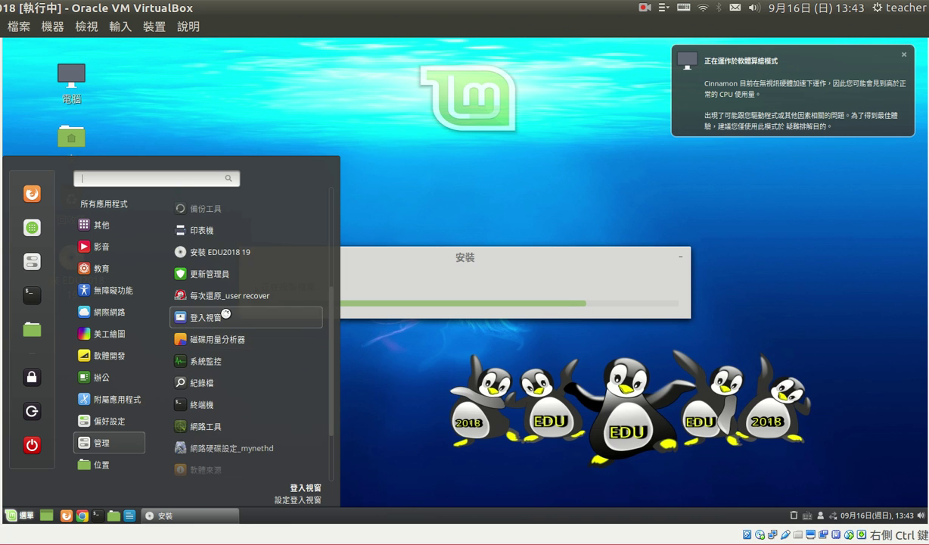
scroll(226, 363, "up", 1)
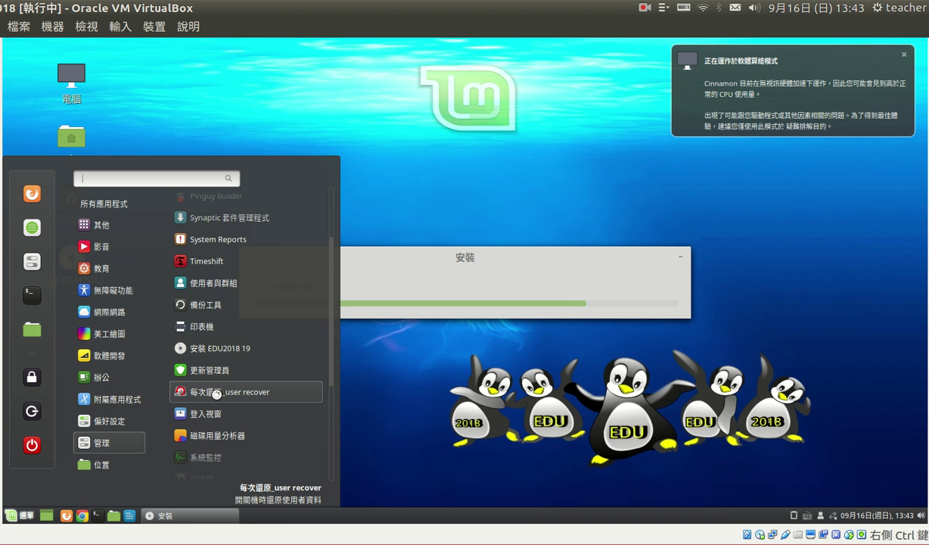
scroll(212, 390, "down", 2)
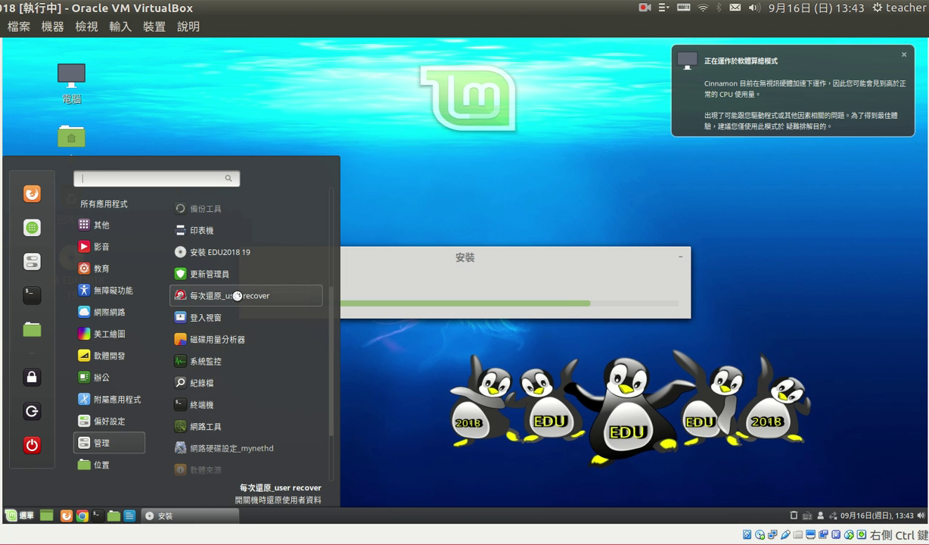
scroll(220, 367, "down", 1)
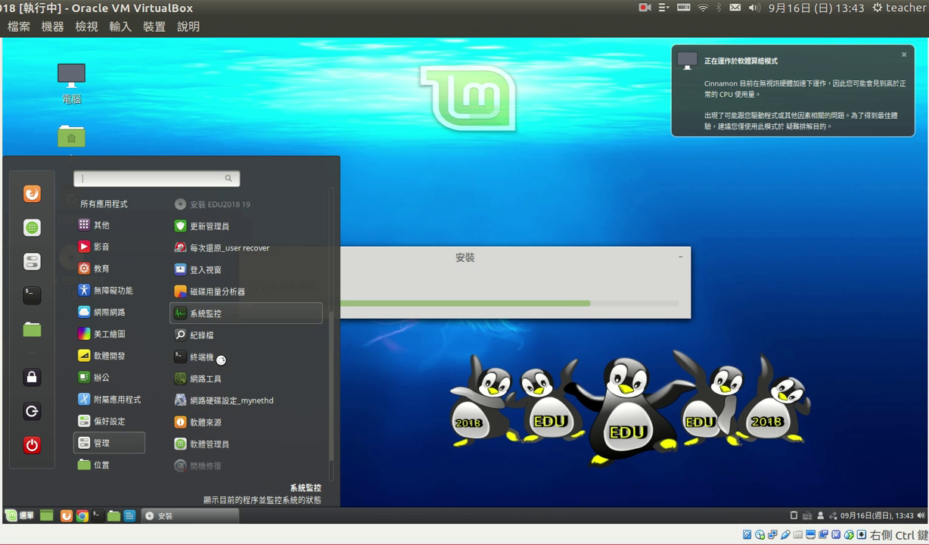
scroll(221, 359, "down", 1)
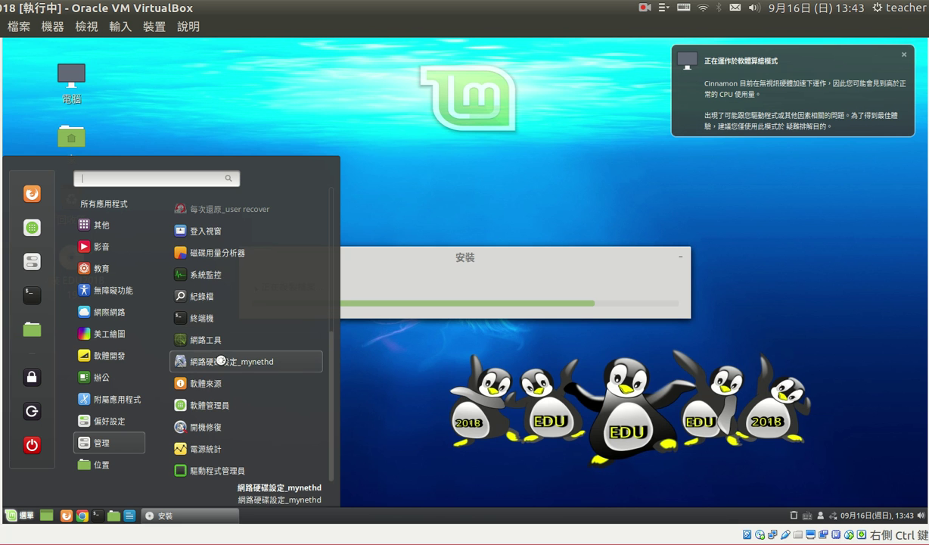
scroll(220, 360, "up", 6)
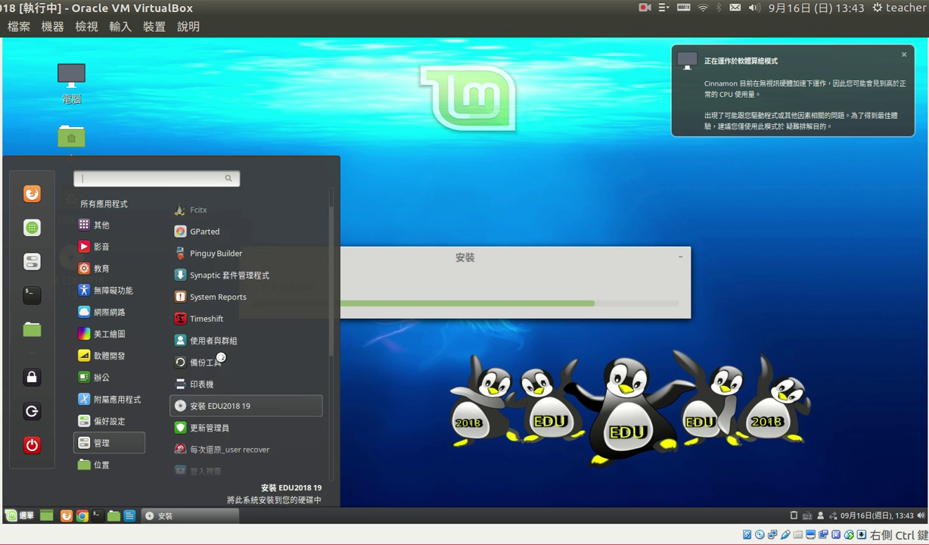
scroll(221, 352, "down", 6)
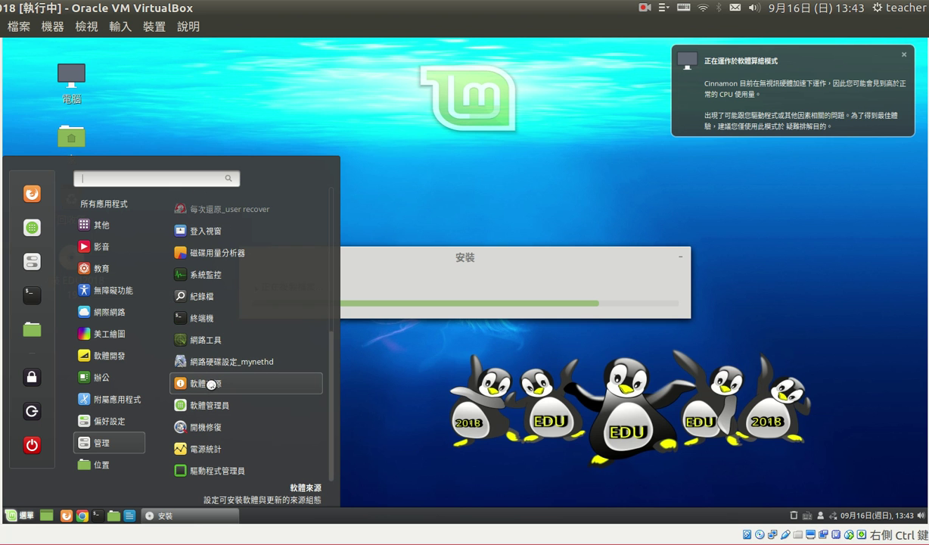
scroll(209, 366, "up", 6)
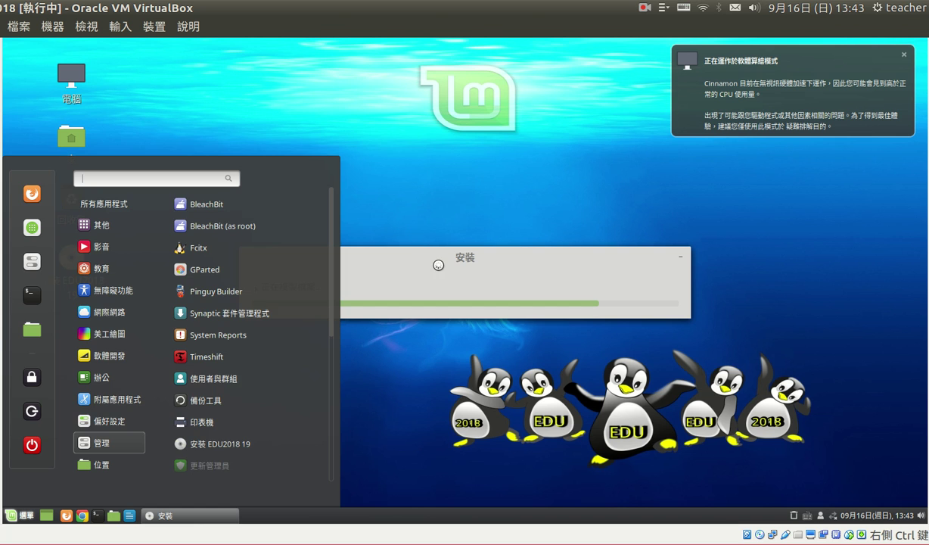
left_click(437, 264)
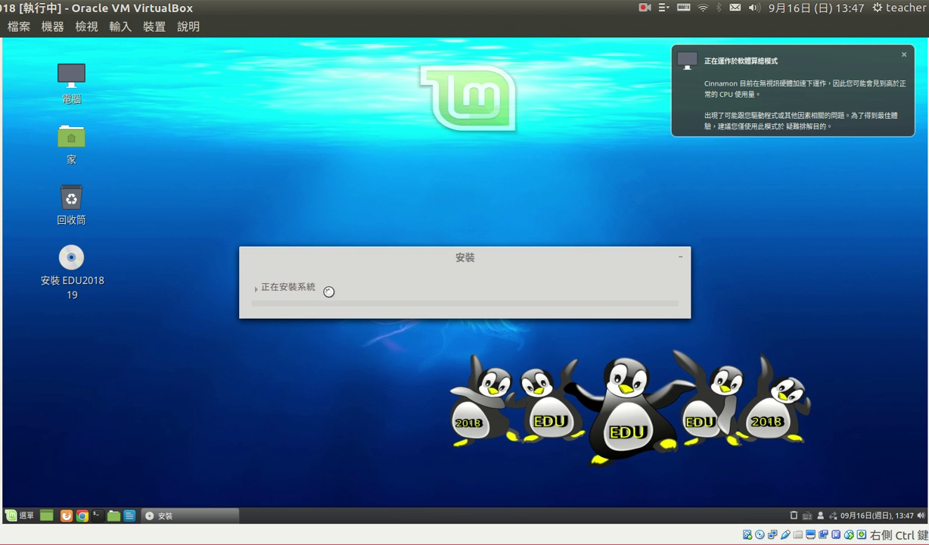
Show and hide the installer's detailed log twice while EDU2018 finishes installing.
left_click(253, 288)
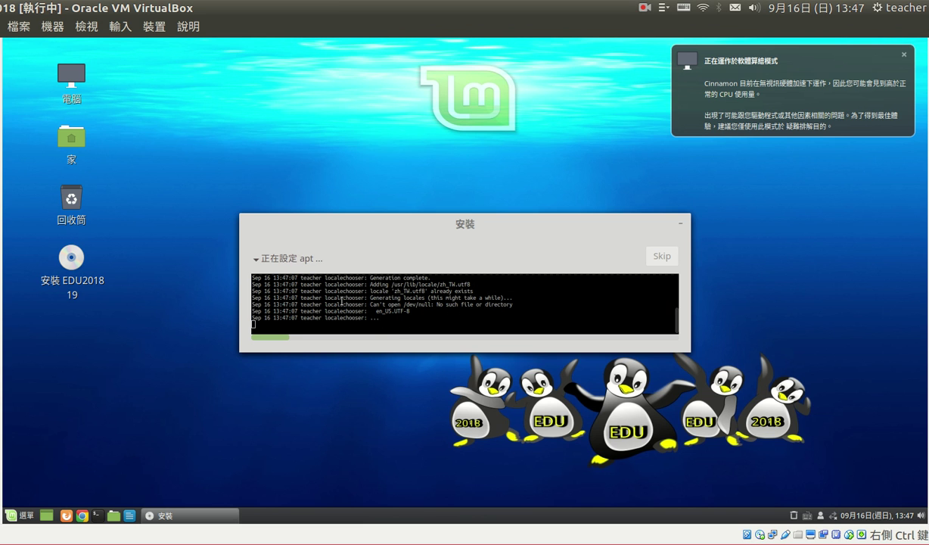
left_click(255, 259)
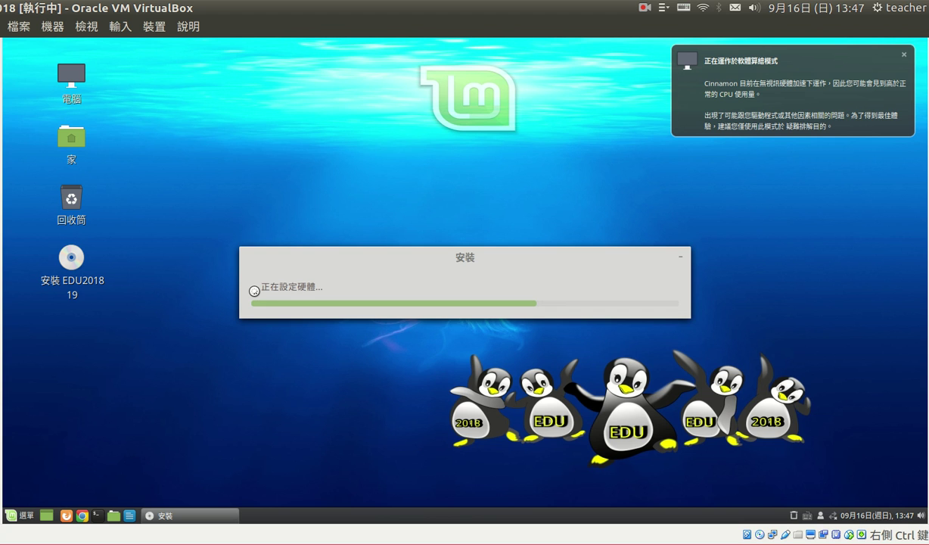
left_click(254, 290)
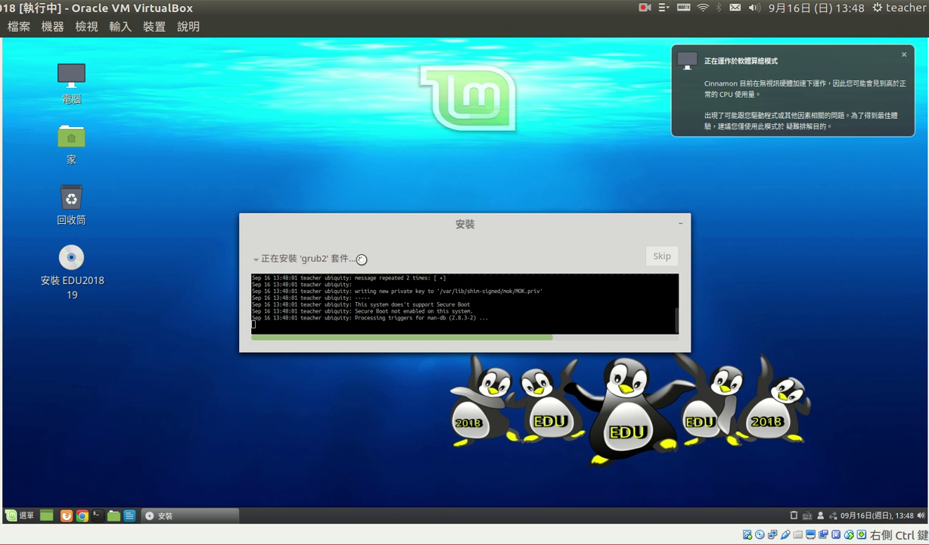
left_click(255, 259)
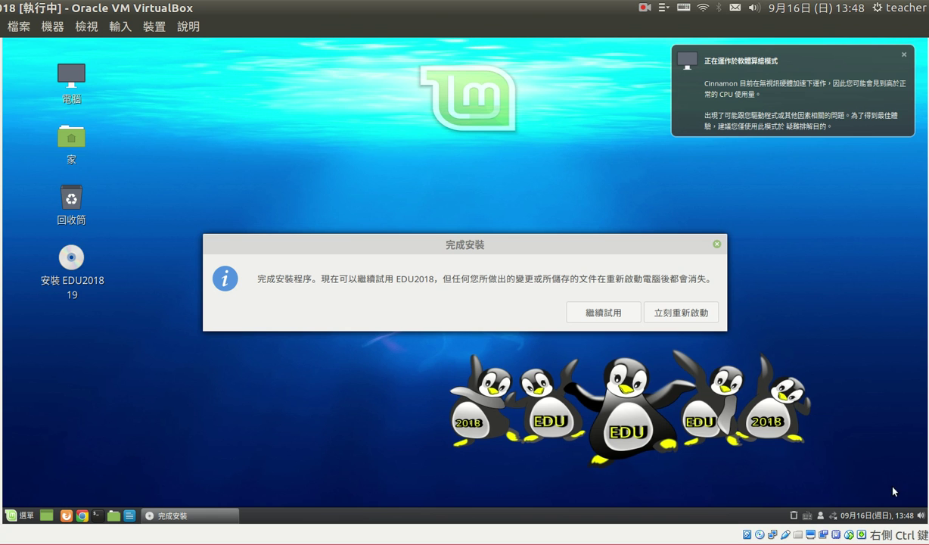
Choose 立刻重新啟動 in the 完成安裝 dialog to reboot into the installed system.
left_click(669, 310)
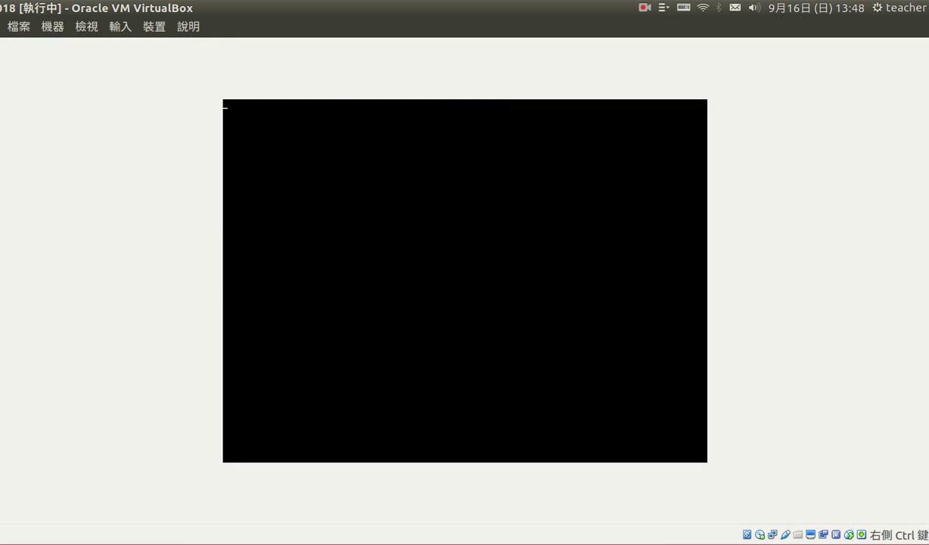
Confirm the restart prompt and boot the default Ubuntu GRUB entry.
key("Return")
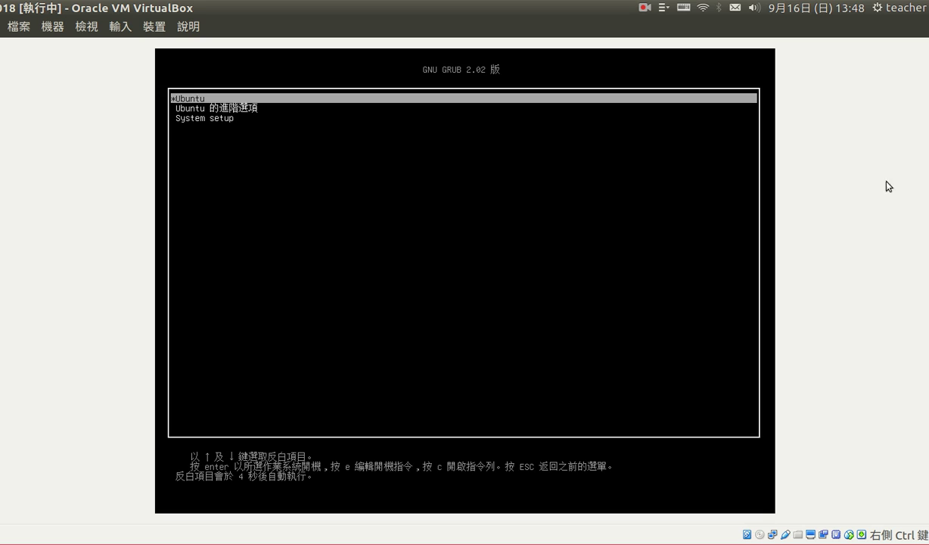
key("Return")
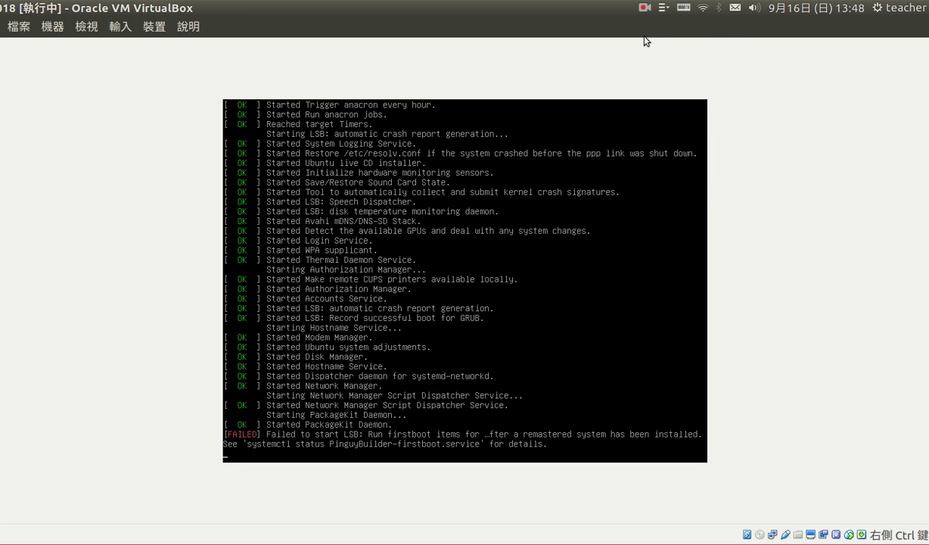
left_click(642, 15)
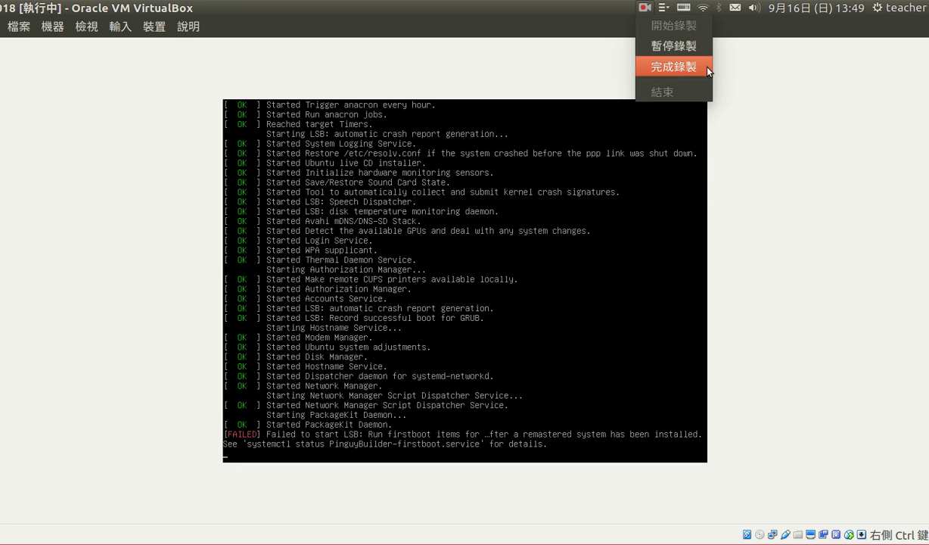
left_click(681, 68)
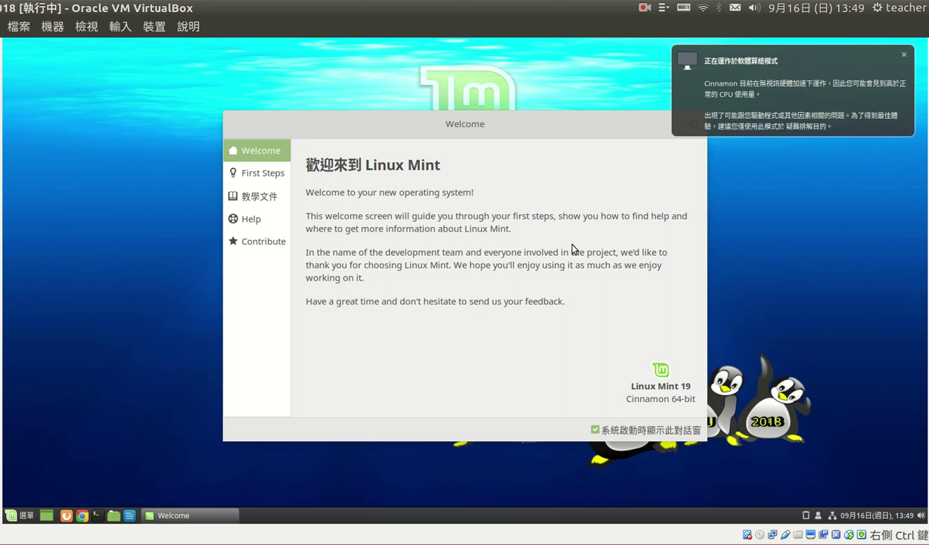
Move the Welcome window aside, uncheck 系統啟動時顯示此對話窗, and close it.
left_click_drag(487, 116, 411, 128)
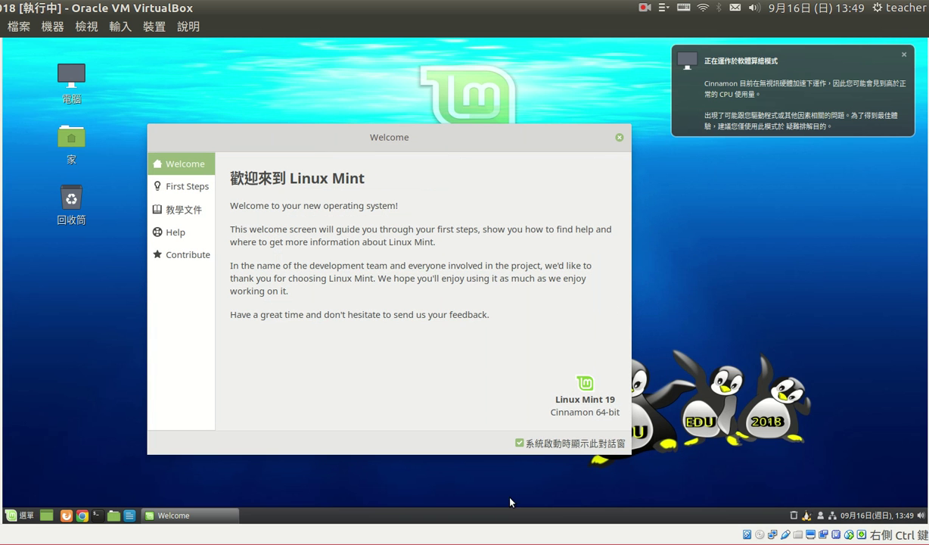
left_click(519, 443)
left_click(618, 138)
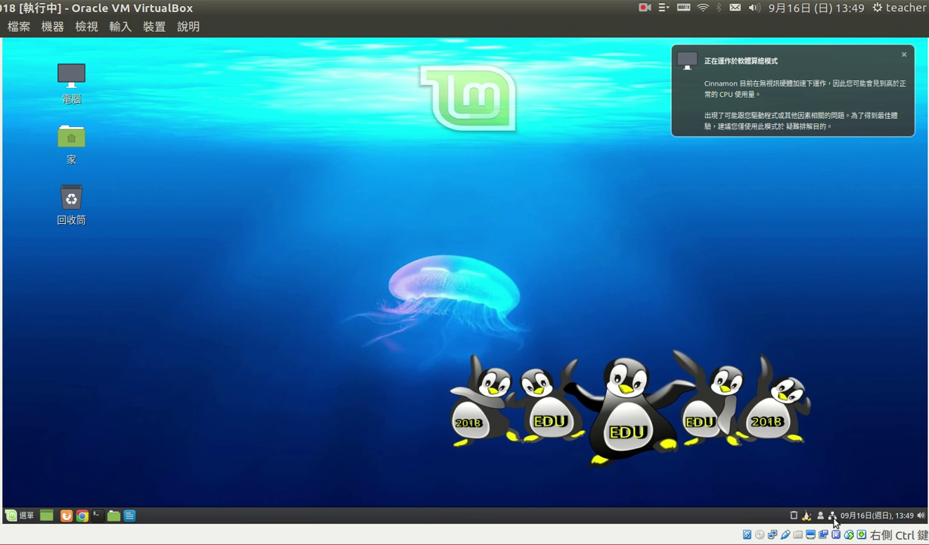